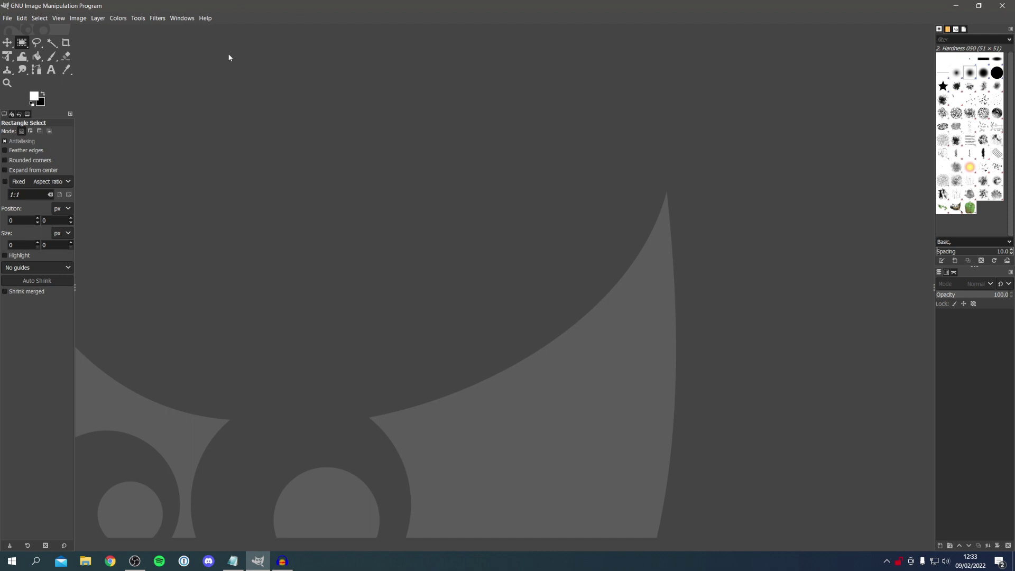
# - Open Video.jpg, the blue circle on white, from the Desktop
pyautogui.click(8, 19)
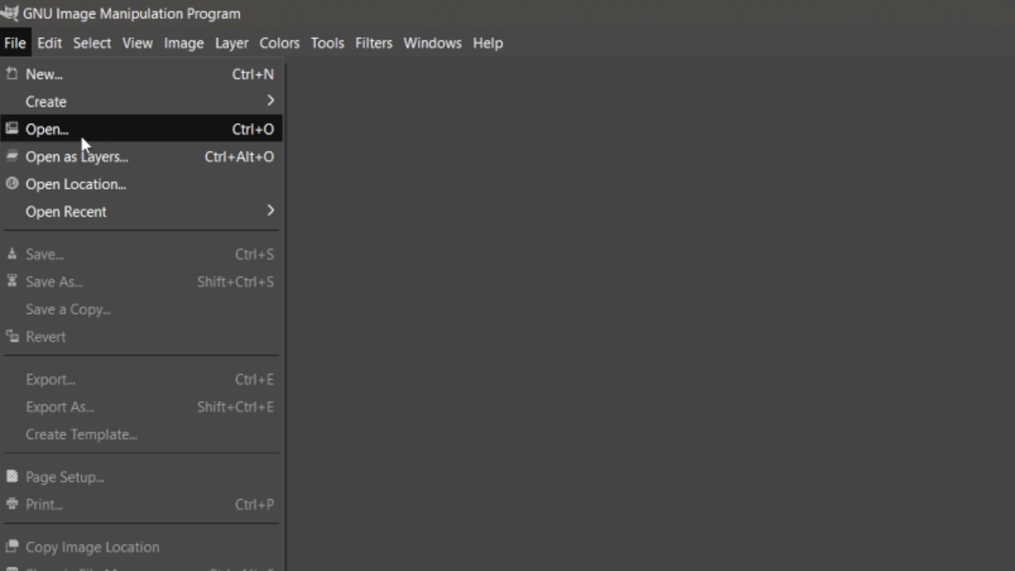
pyautogui.click(81, 136)
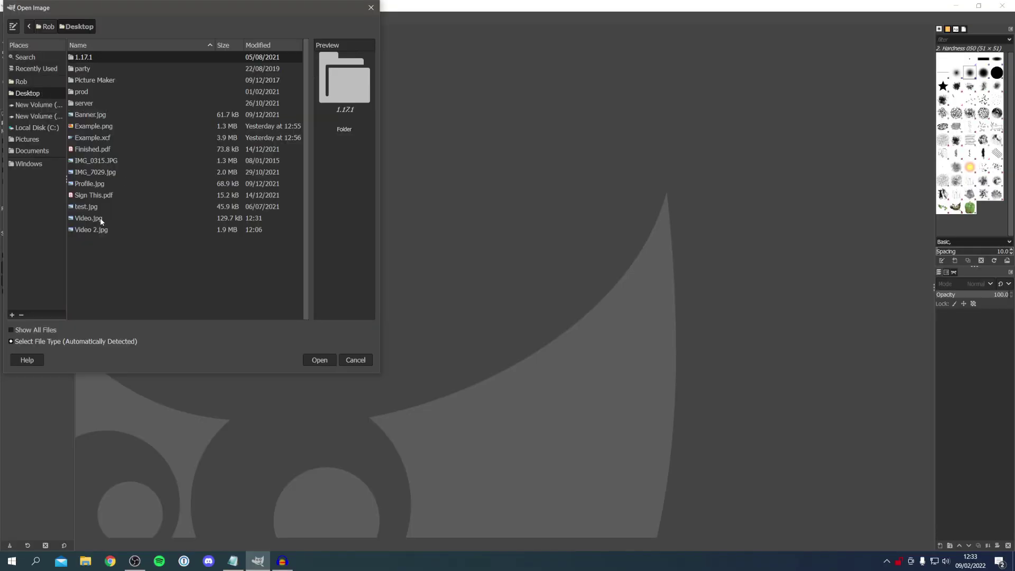
pyautogui.click(84, 219)
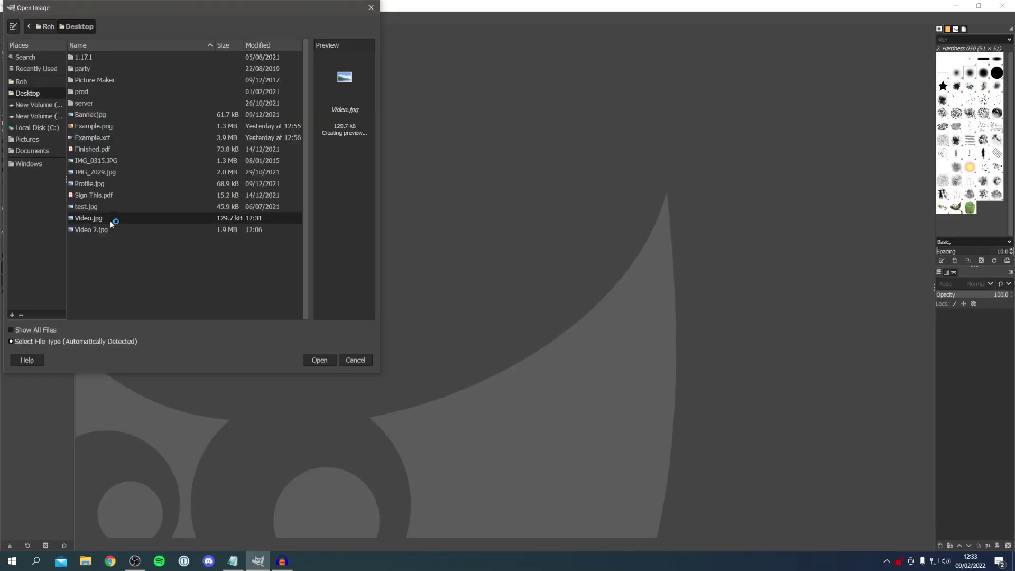
pyautogui.click(319, 360)
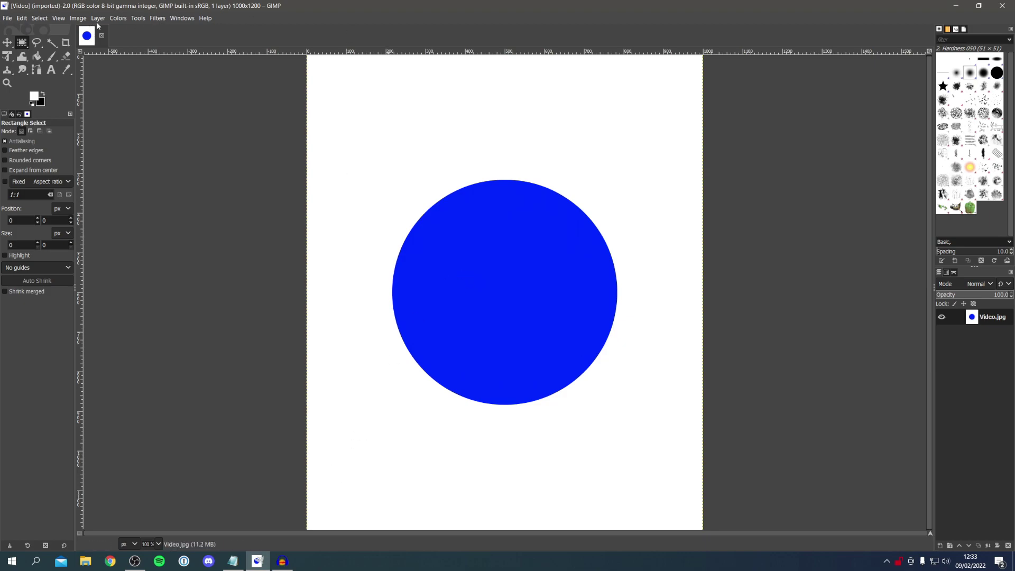
# - Add an alpha channel to the Video.jpg layer via Layer > Transparency
pyautogui.click(98, 21)
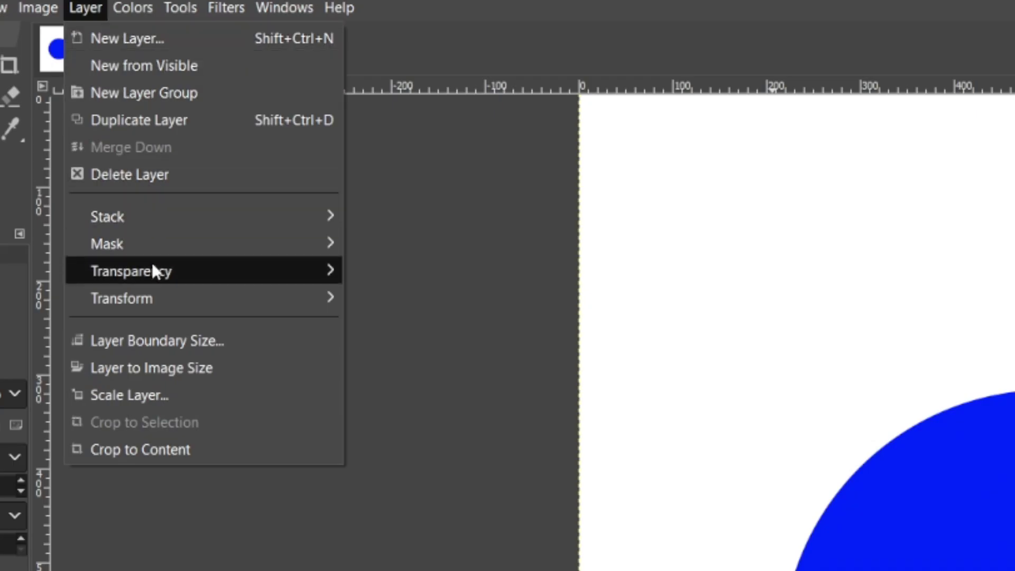
pyautogui.moveTo(152, 267)
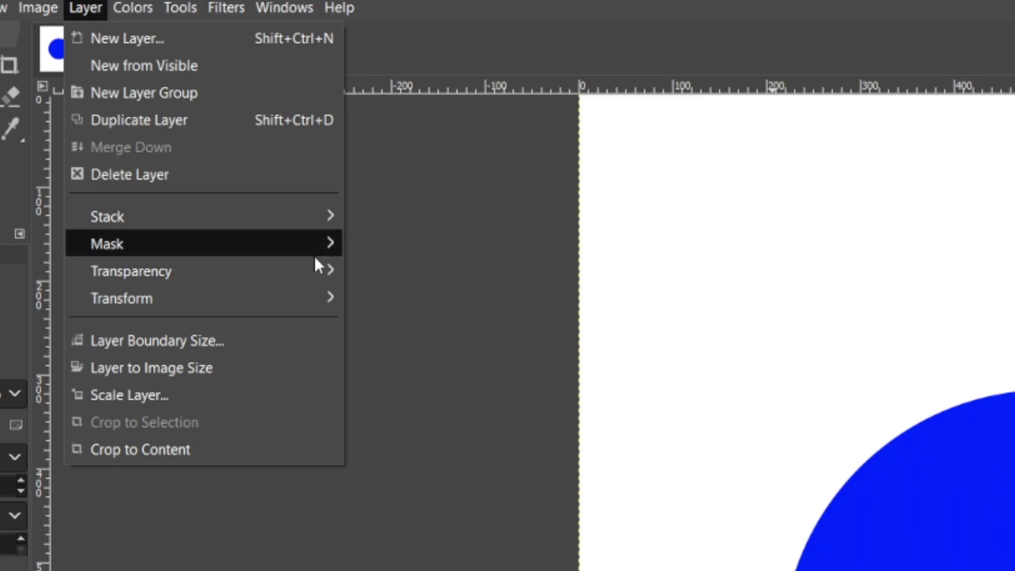
pyautogui.click(436, 275)
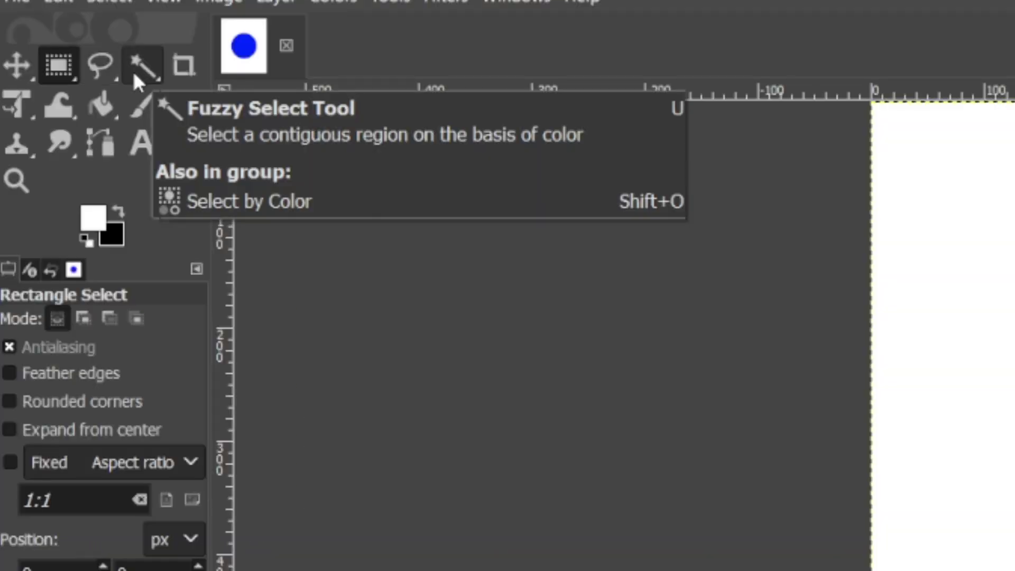
# - Fuzzy-select the white background around the blue circle and clear it to transparency
pyautogui.click(137, 74)
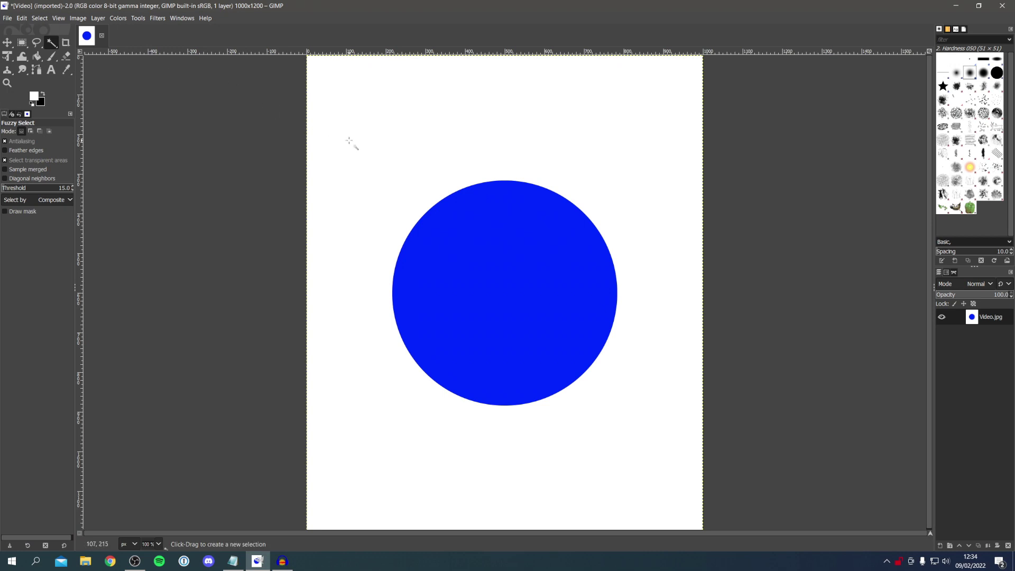
pyautogui.click(349, 141)
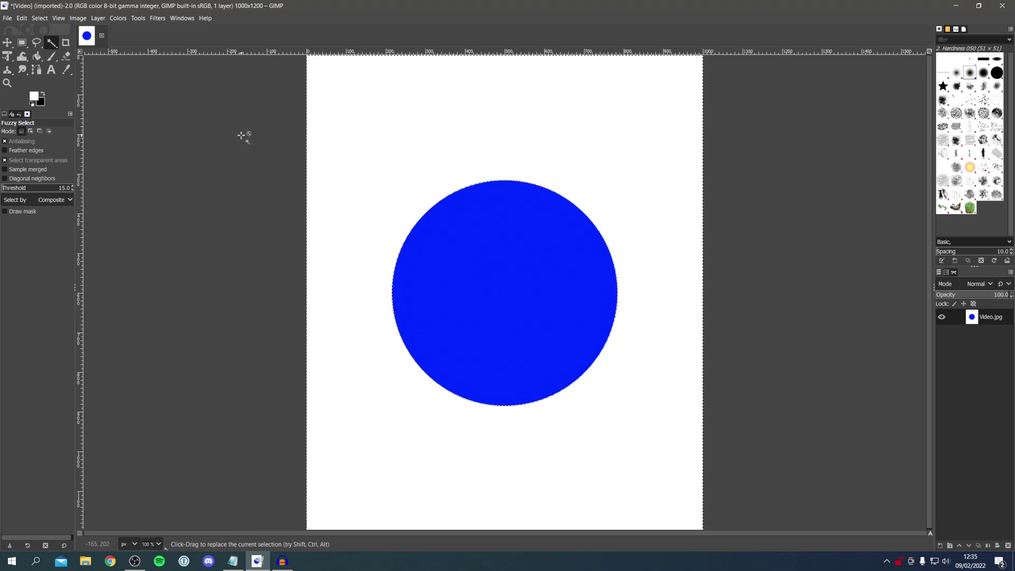
pyautogui.click(22, 18)
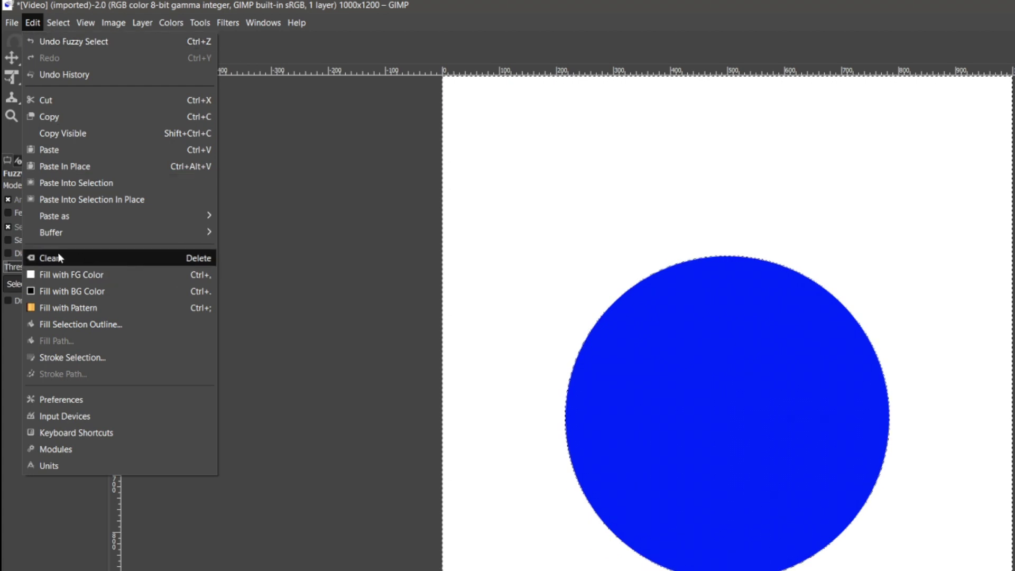
pyautogui.click(161, 260)
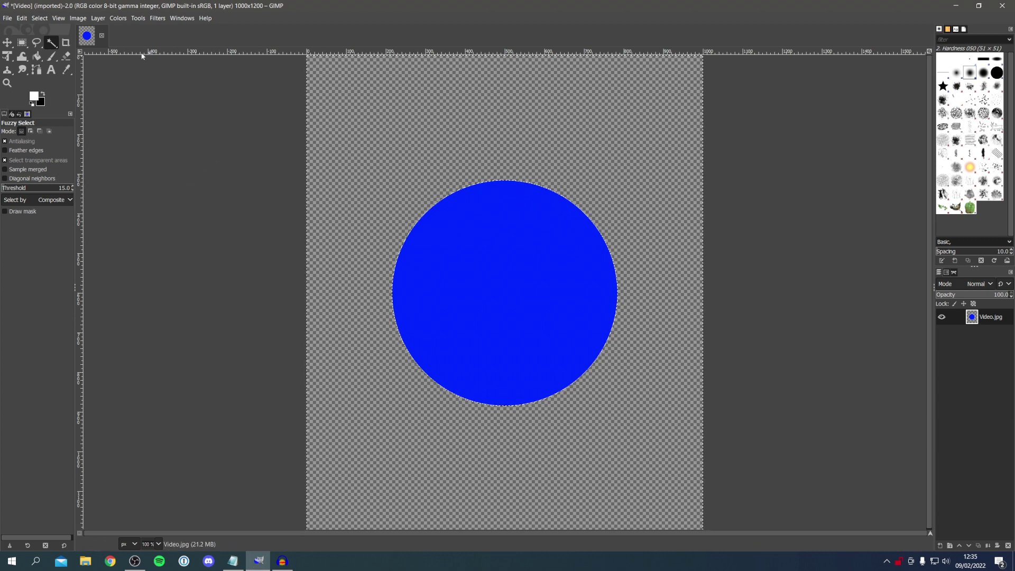
# - Deselect everything and export the image with PNG chosen as the file type
pyautogui.click(39, 18)
pyautogui.click(51, 46)
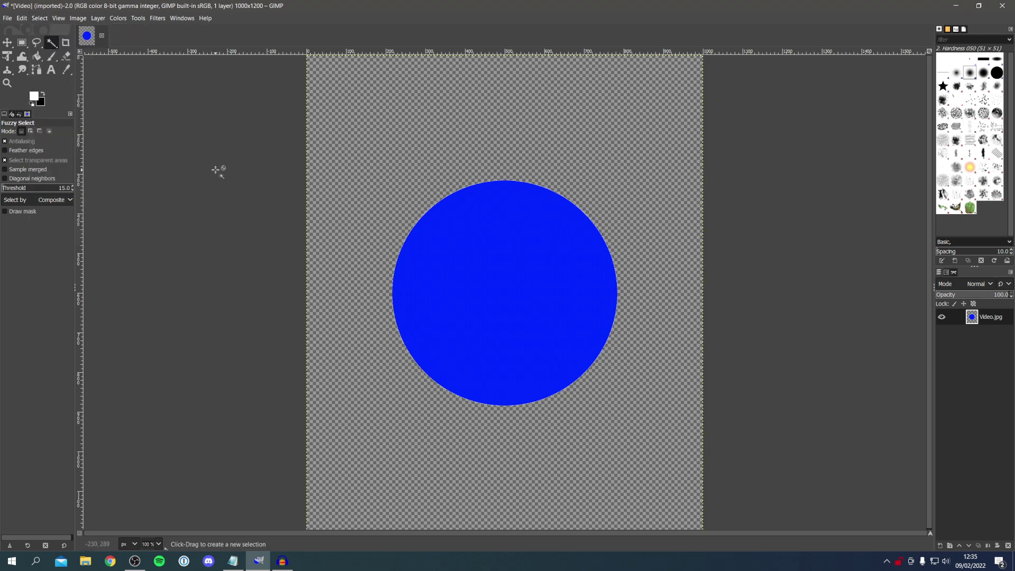
pyautogui.click(6, 16)
pyautogui.click(39, 170)
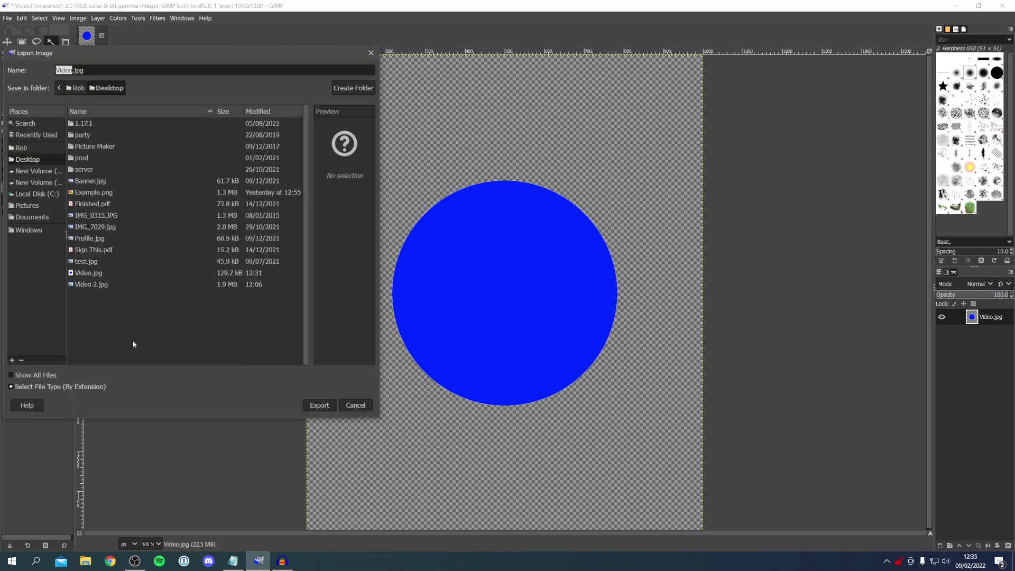
pyautogui.click(45, 389)
pyautogui.moveTo(371, 321); pyautogui.dragTo(292, 359)
pyautogui.click(286, 344)
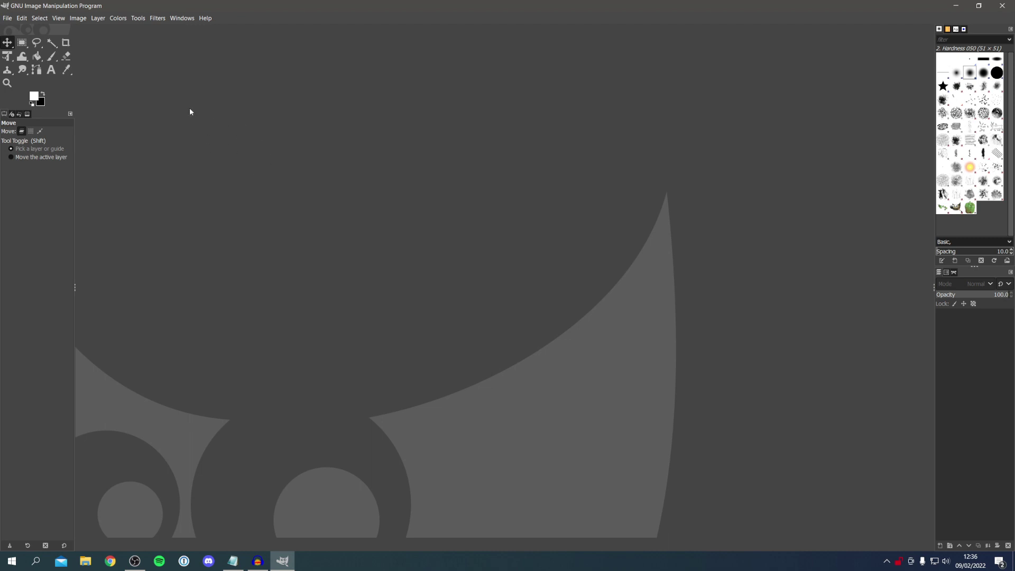
# - Open Video 2.jpg from the Desktop and convert it to the built-in sRGB profile
pyautogui.click(8, 19)
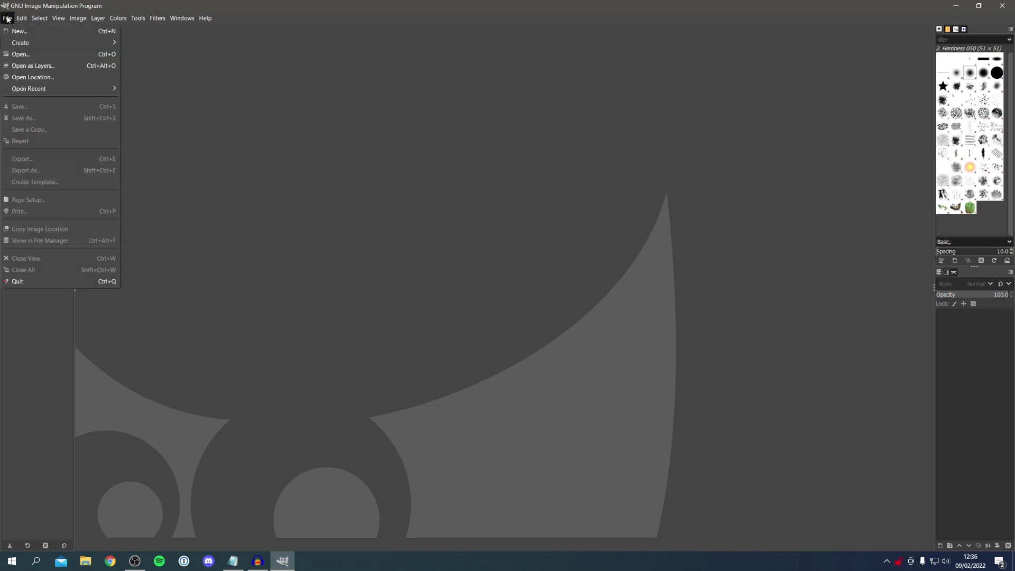
pyautogui.click(33, 55)
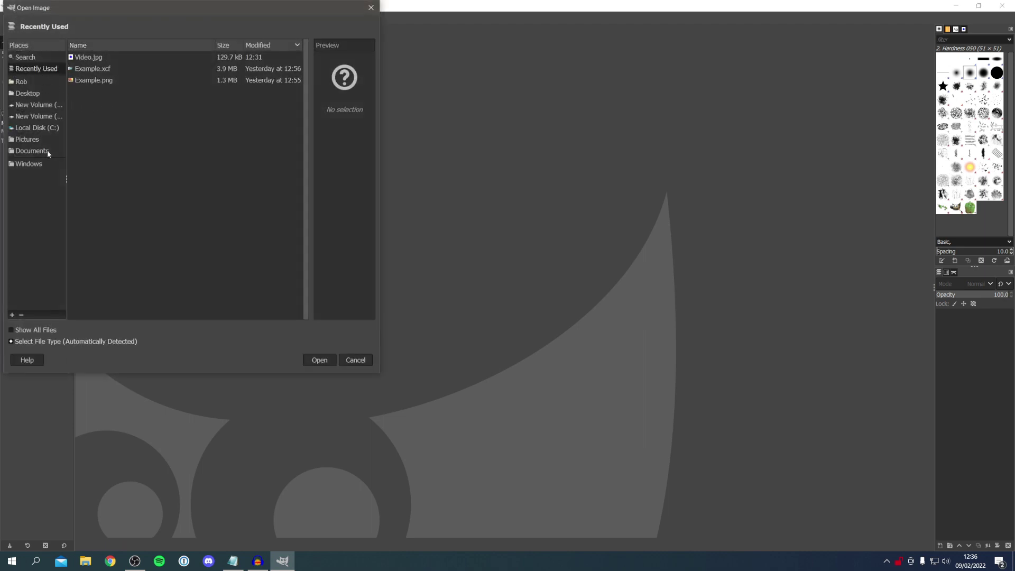
pyautogui.click(33, 93)
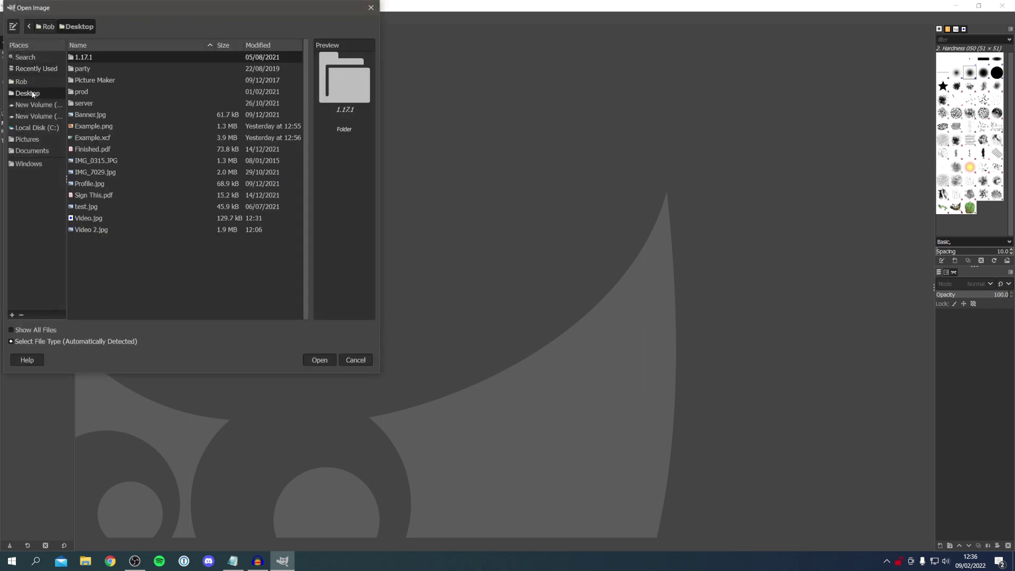
pyautogui.click(113, 229)
pyautogui.click(320, 359)
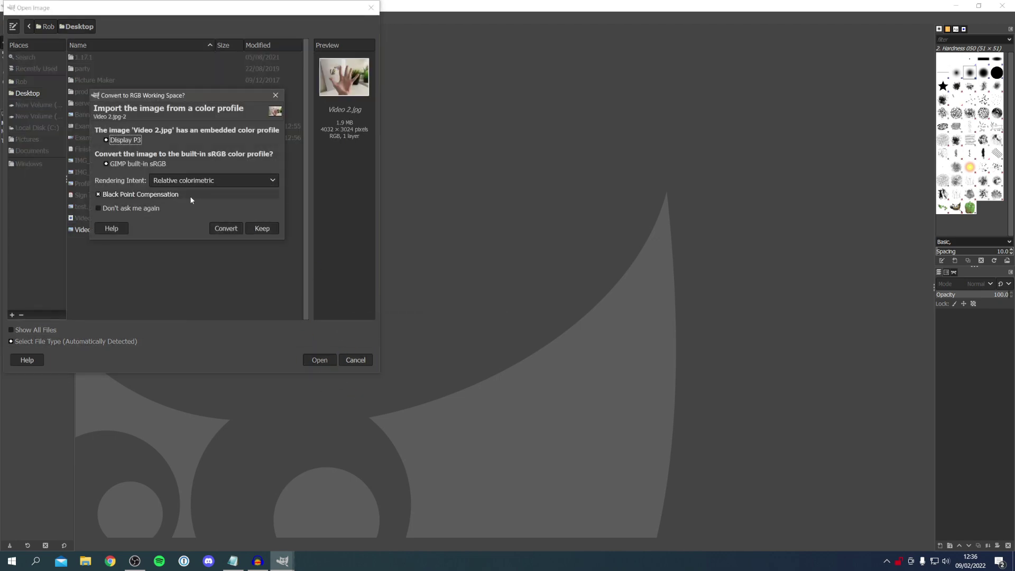
pyautogui.click(225, 230)
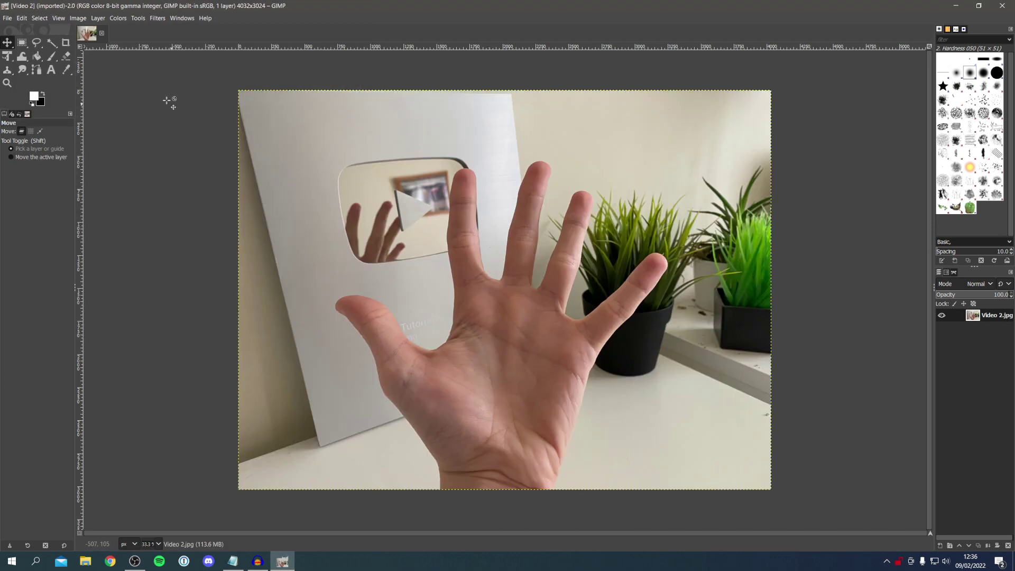
# - Give the hand photo's layer an alpha channel via Layer > Transparency
pyautogui.click(98, 19)
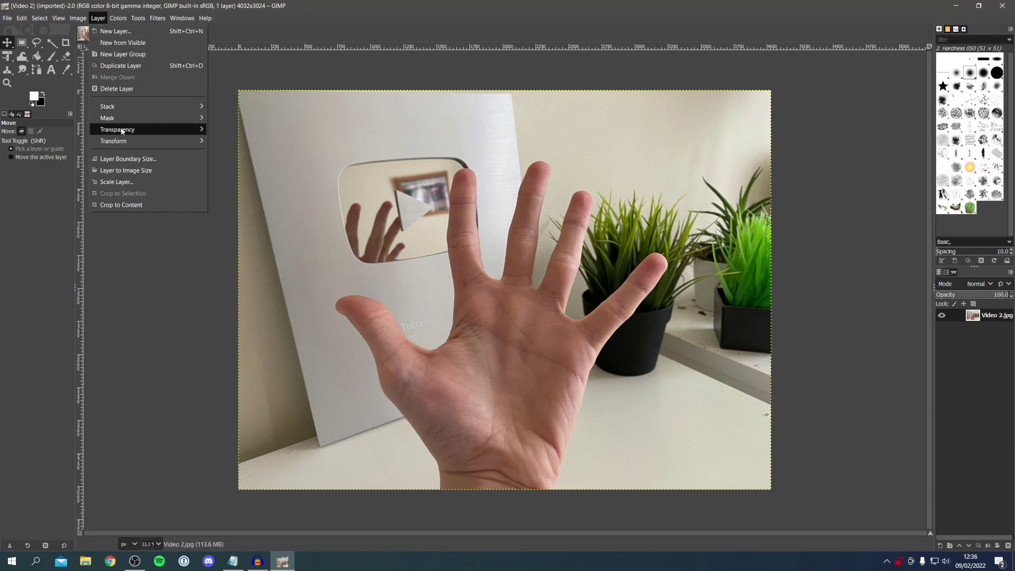
pyautogui.moveTo(122, 130)
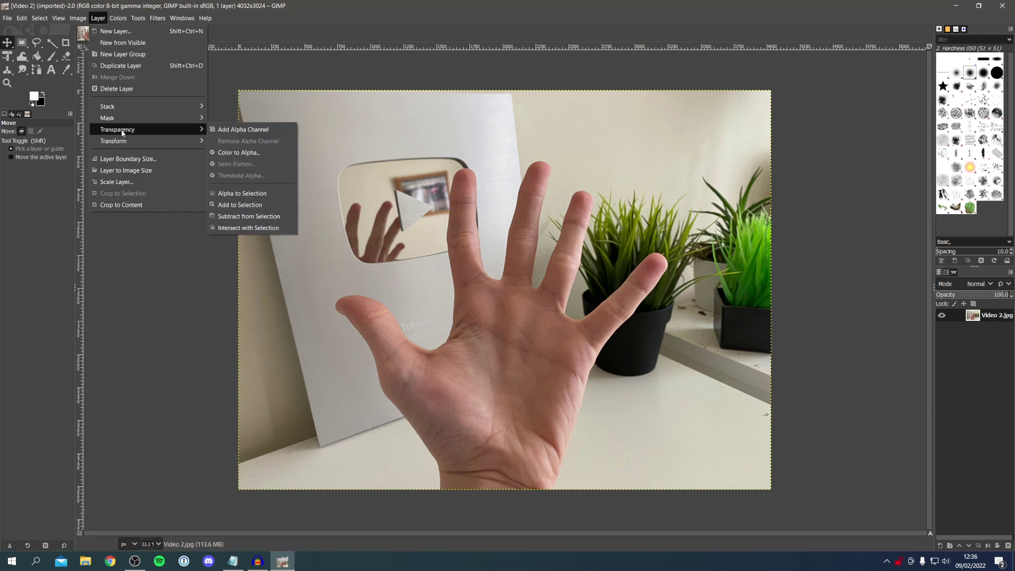
pyautogui.click(236, 131)
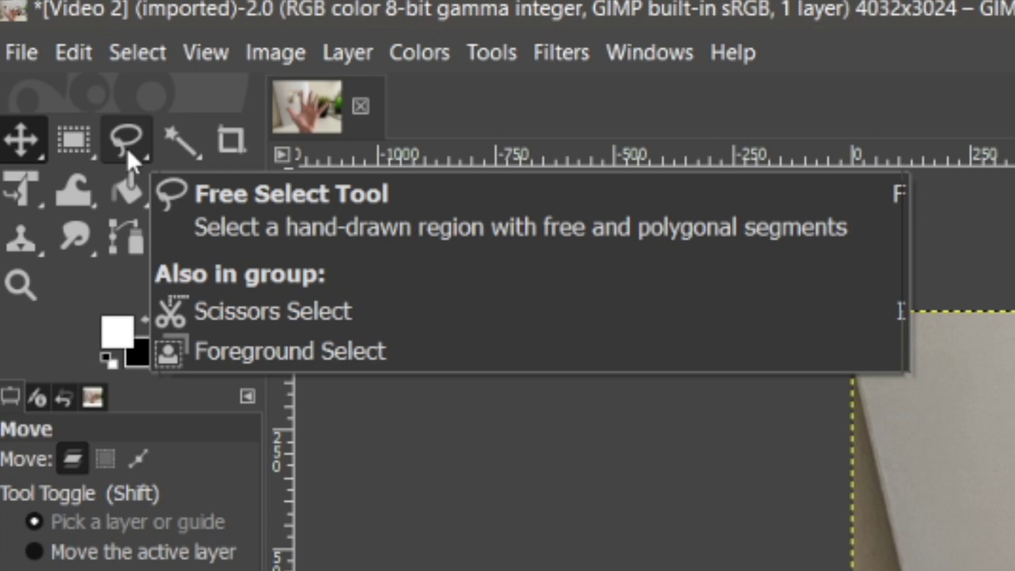
# - Pick Free Select from the lasso tool group, then the Zoom tool
pyautogui.rightClick(126, 148)
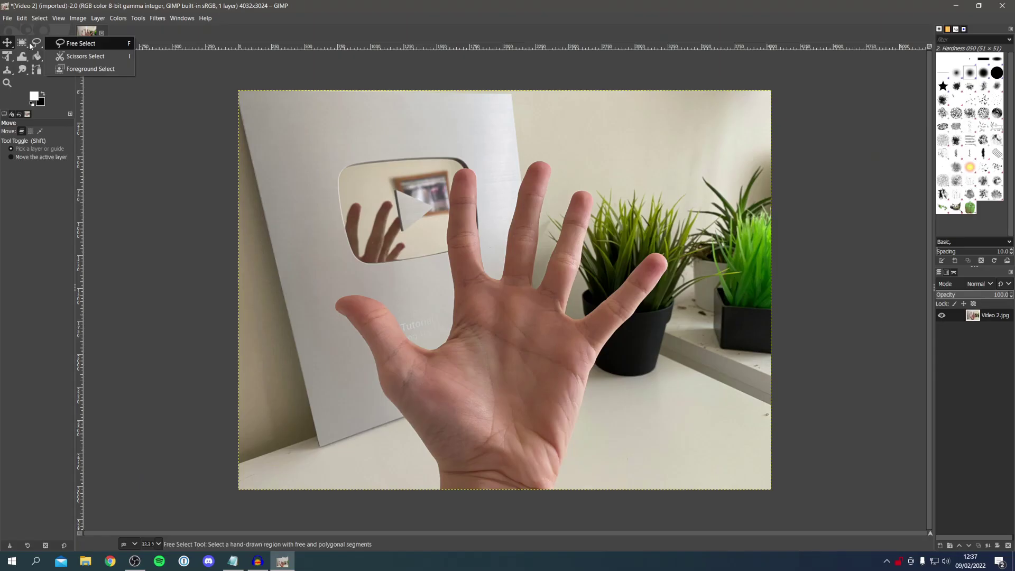
pyautogui.click(80, 45)
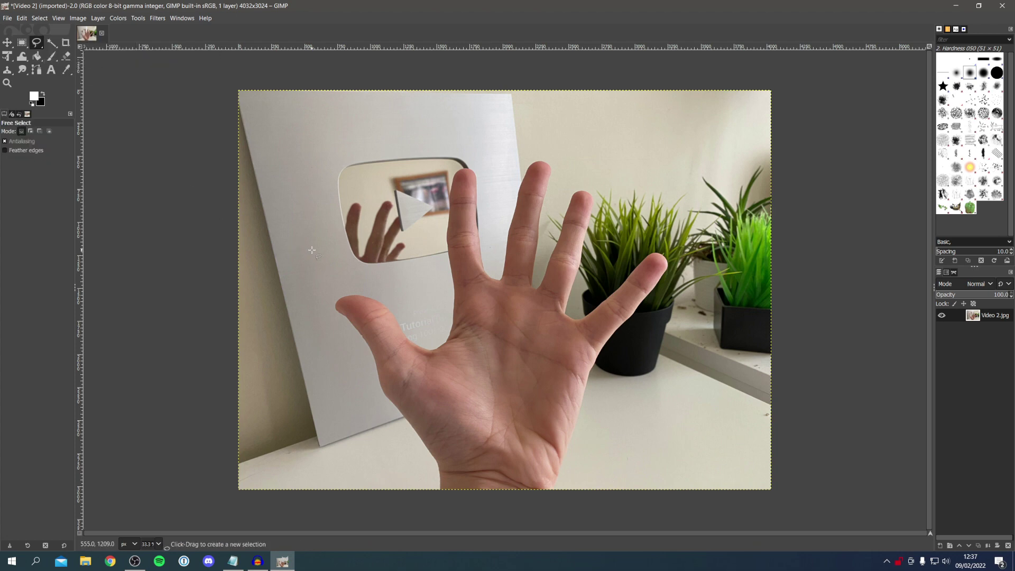
pyautogui.click(7, 83)
# - Zoom the photo to 100% and scroll so the palm and wrist fill the view
pyautogui.click(405, 406)
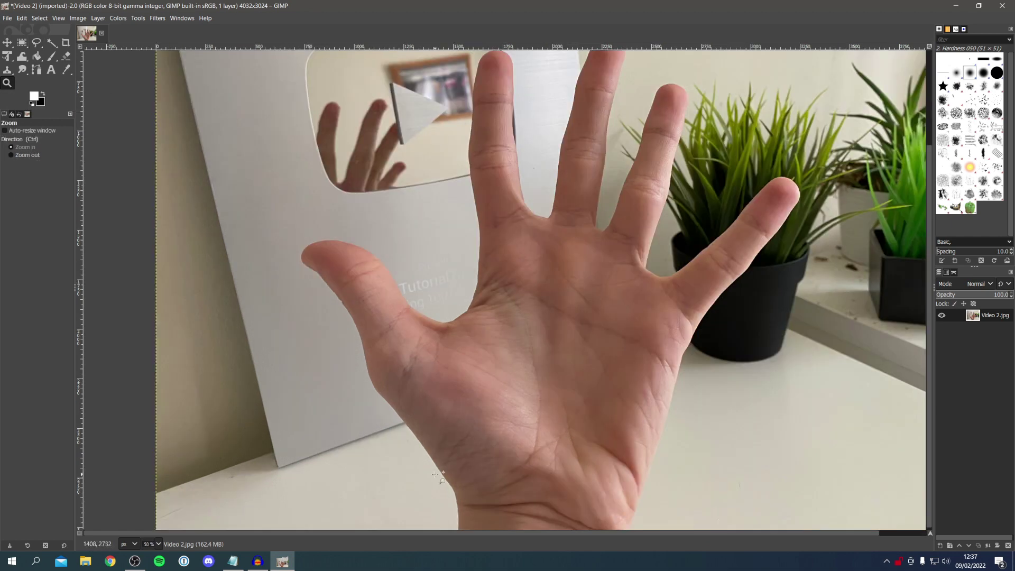
pyautogui.click(437, 471)
pyautogui.click(453, 478)
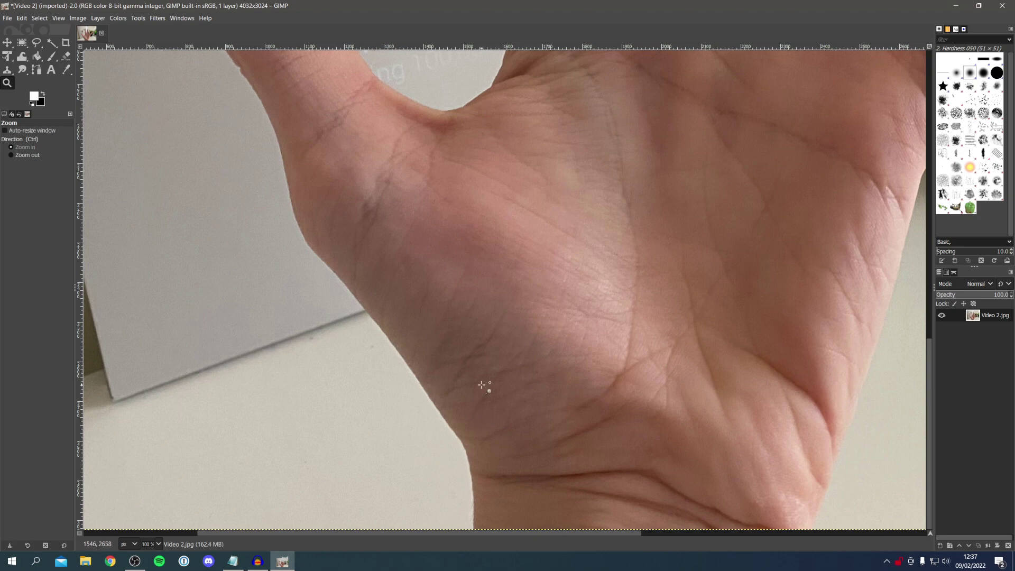
pyautogui.scroll(5, 483, 390)
pyautogui.scroll(-10, 483, 390)
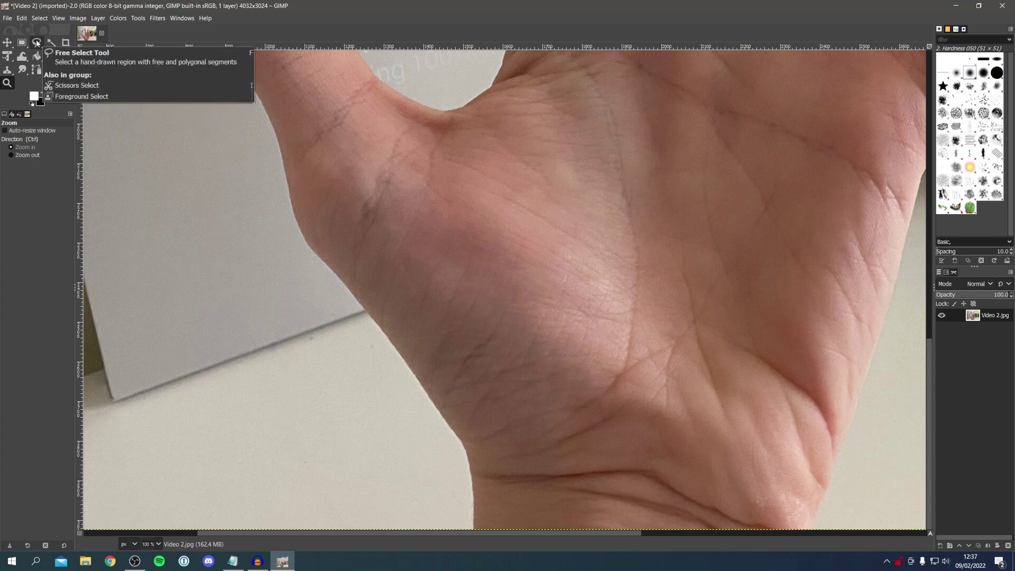
# - Start a free-hand outline at the wrist and trace up the hand's edge
pyautogui.click(36, 42)
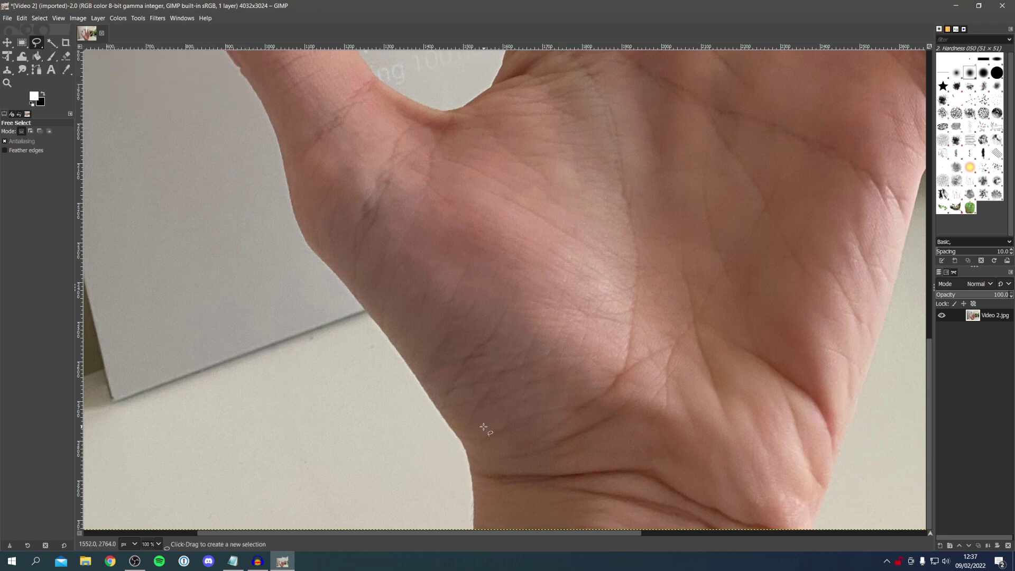
pyautogui.click(474, 515)
pyautogui.click(474, 500)
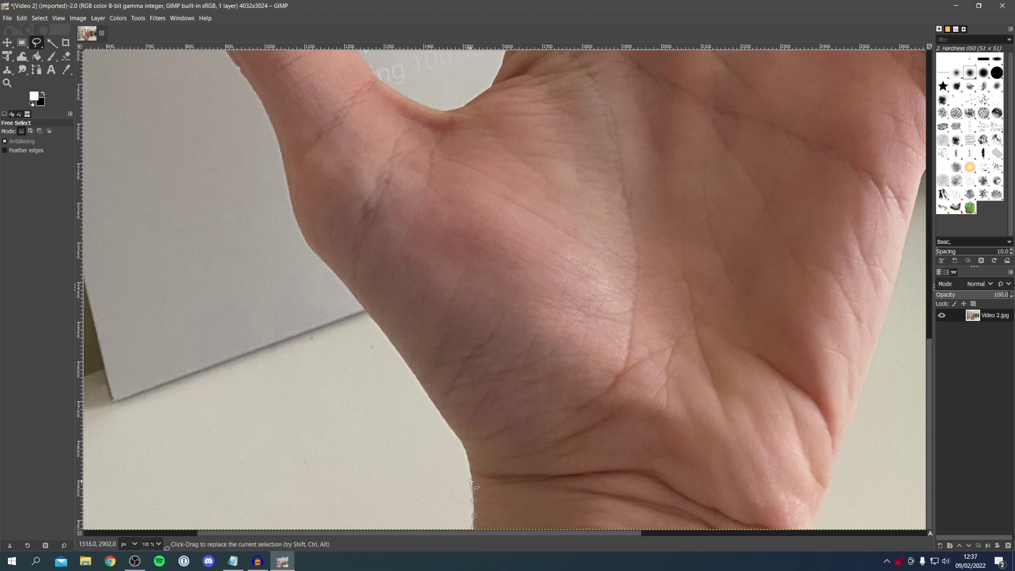
pyautogui.click(472, 480)
pyautogui.click(469, 465)
pyautogui.click(465, 452)
# - Continue the outline up the palm toward the thumb, close it at the wrist, and commit it
pyautogui.click(458, 440)
pyautogui.click(431, 401)
pyautogui.click(413, 374)
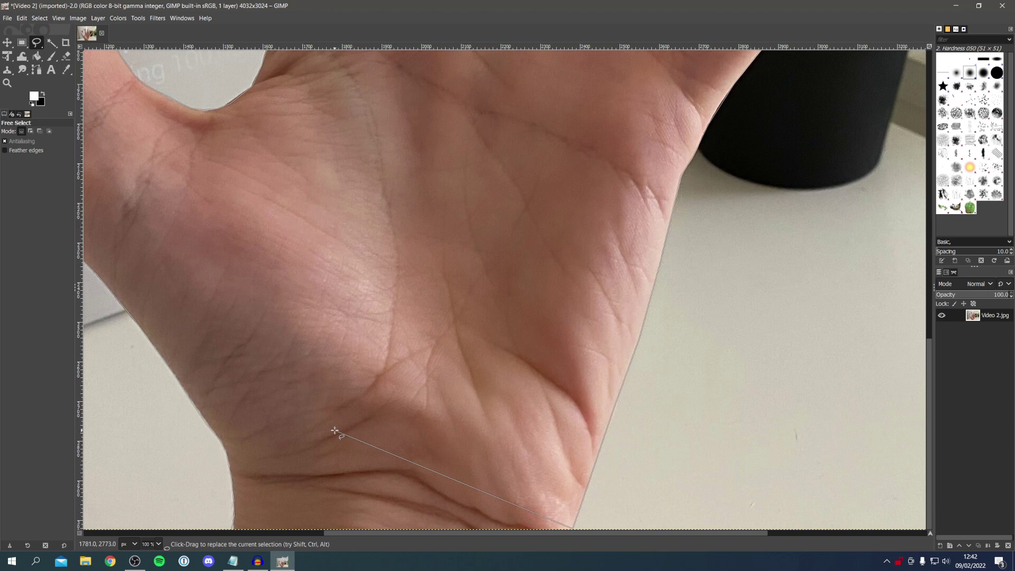
pyautogui.click(232, 527)
pyautogui.press('Return')
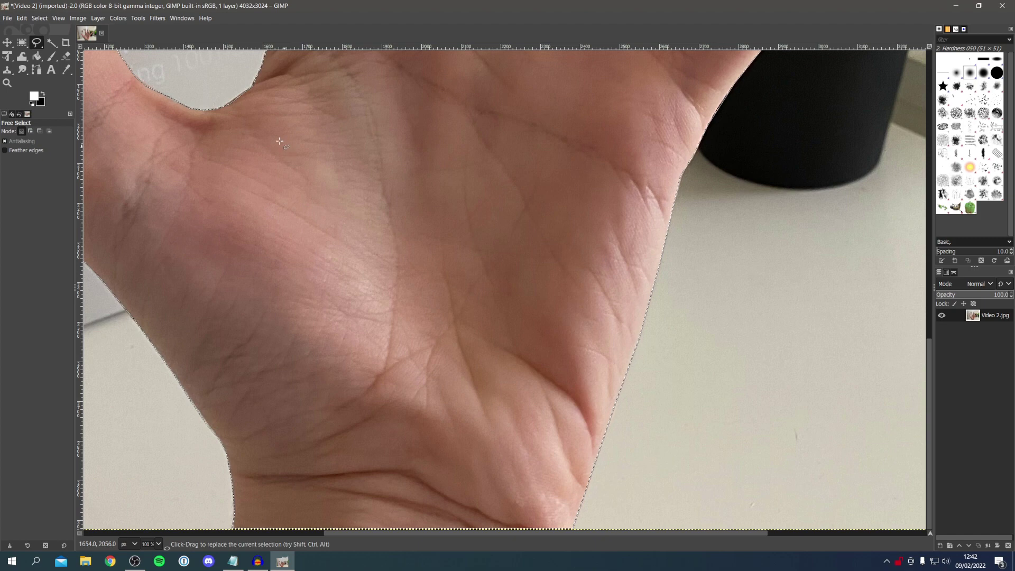
pyautogui.click(64, 21)
pyautogui.moveTo(100, 69)
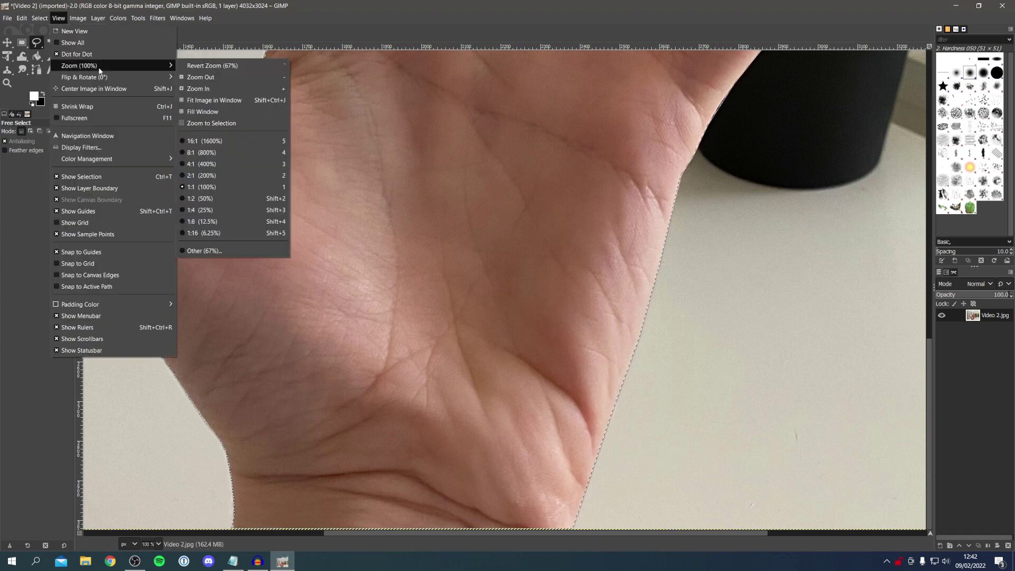
# - Fit the whole image in the window and invert the selection onto the background
pyautogui.click(216, 100)
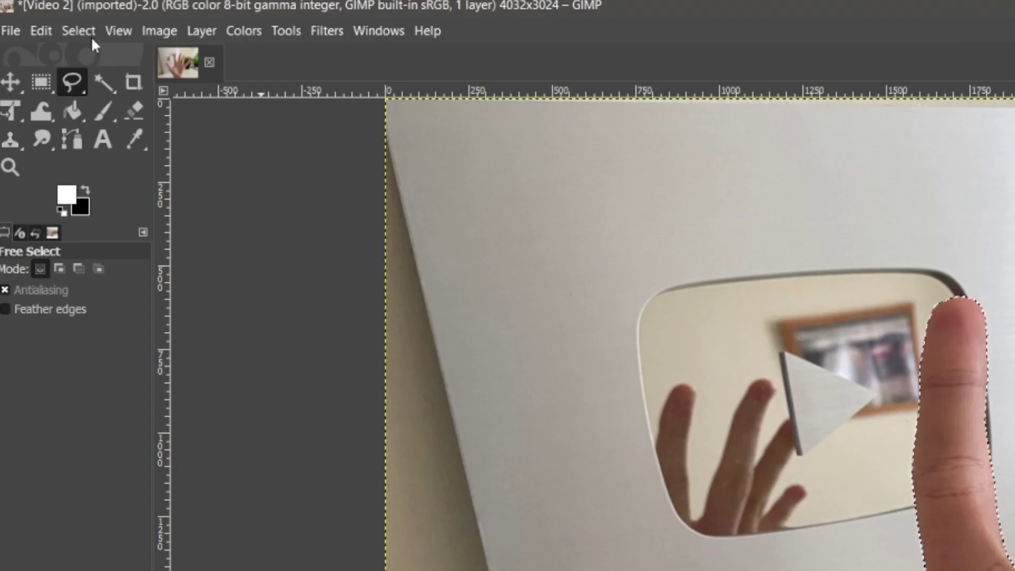
pyautogui.click(40, 19)
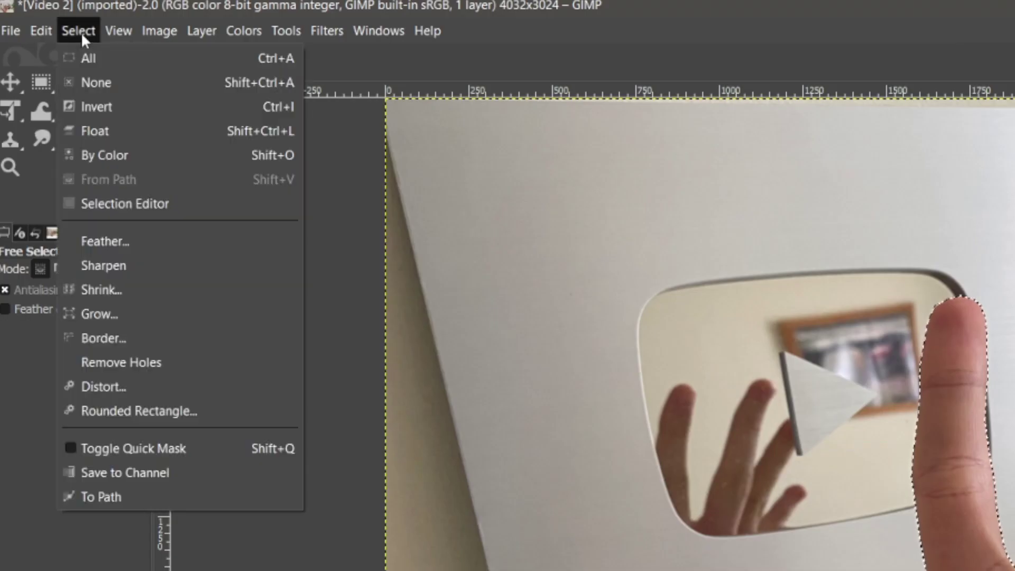
pyautogui.click(98, 107)
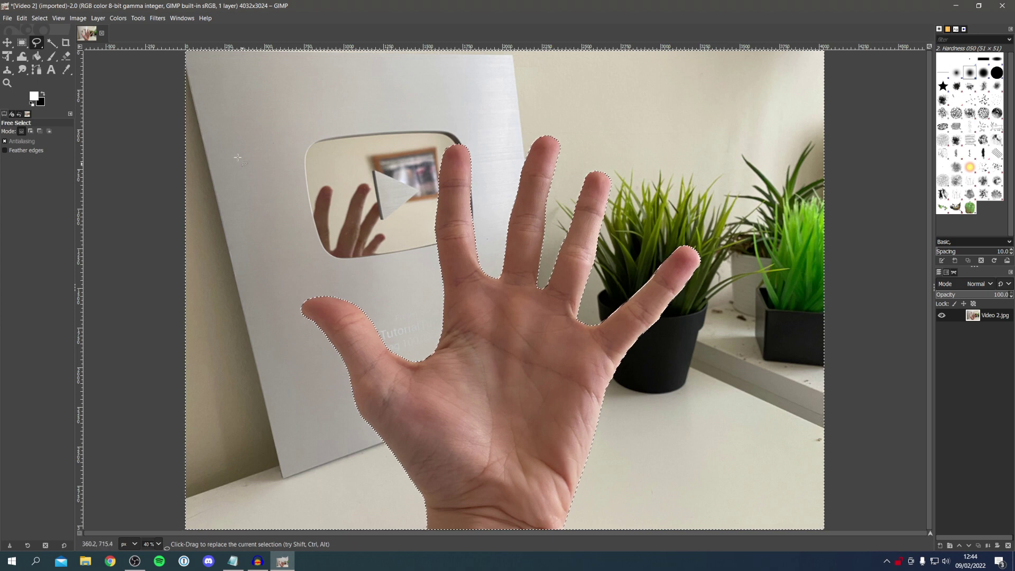
pyautogui.click(40, 19)
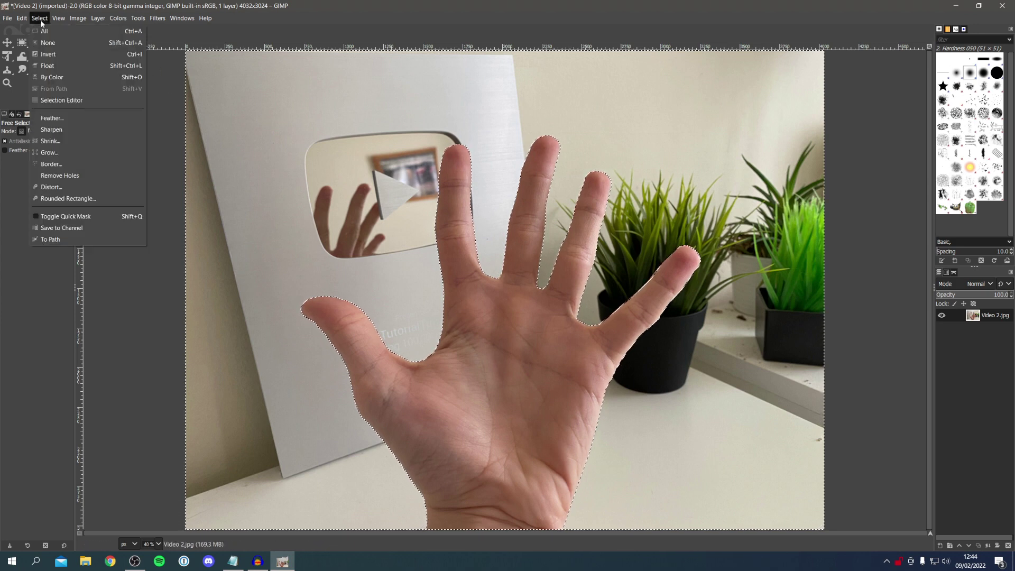
# - Feather the selection by 5 px, clear the background to transparency, then deselect everything
pyautogui.click(50, 118)
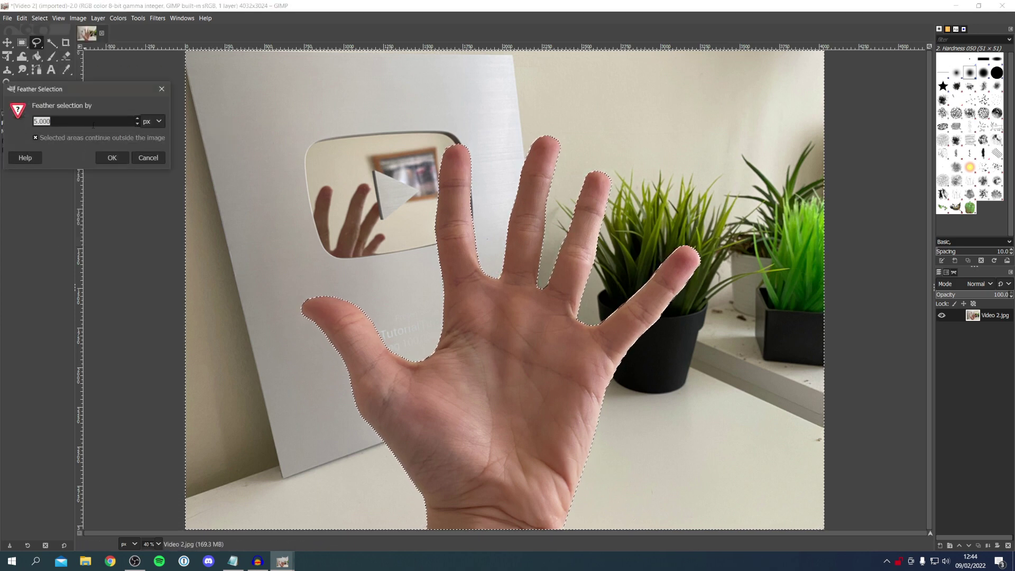
pyautogui.click(112, 159)
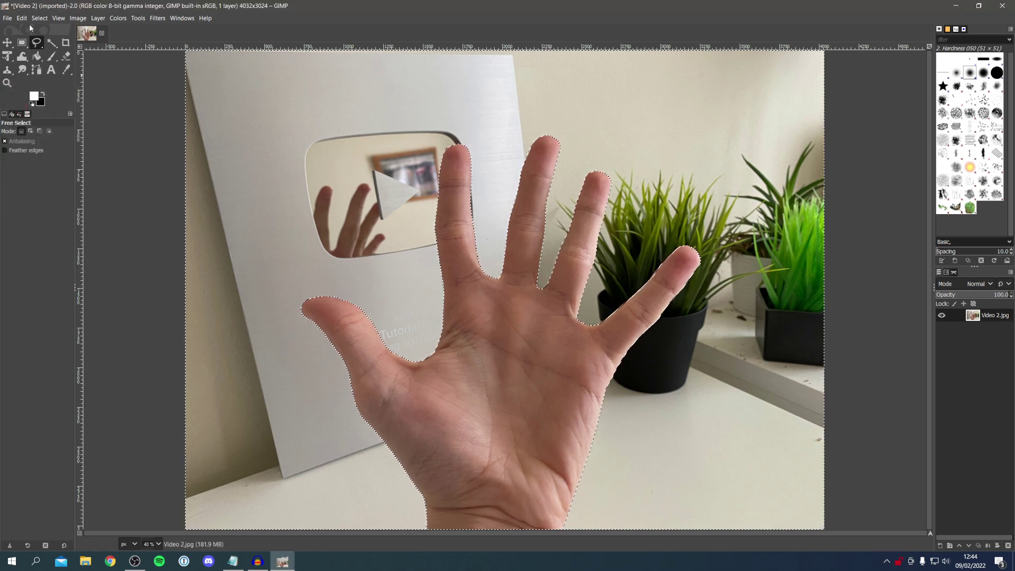
pyautogui.click(22, 18)
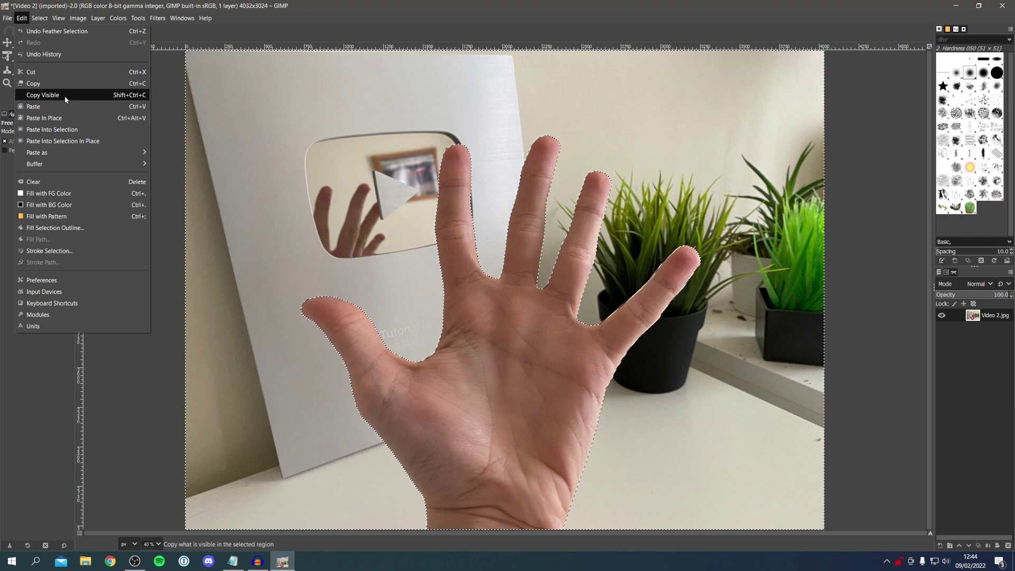
pyautogui.click(65, 181)
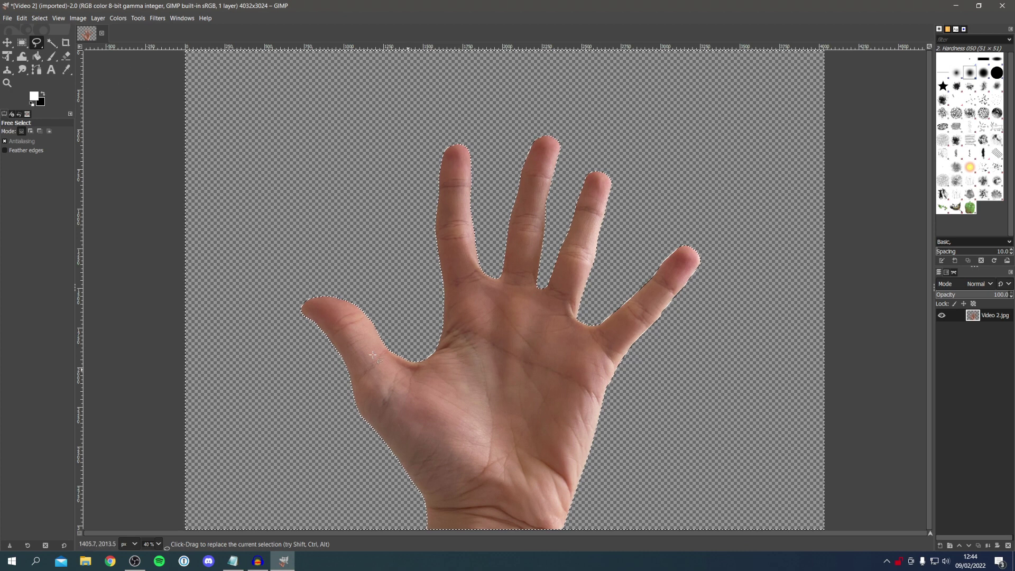
pyautogui.click(36, 18)
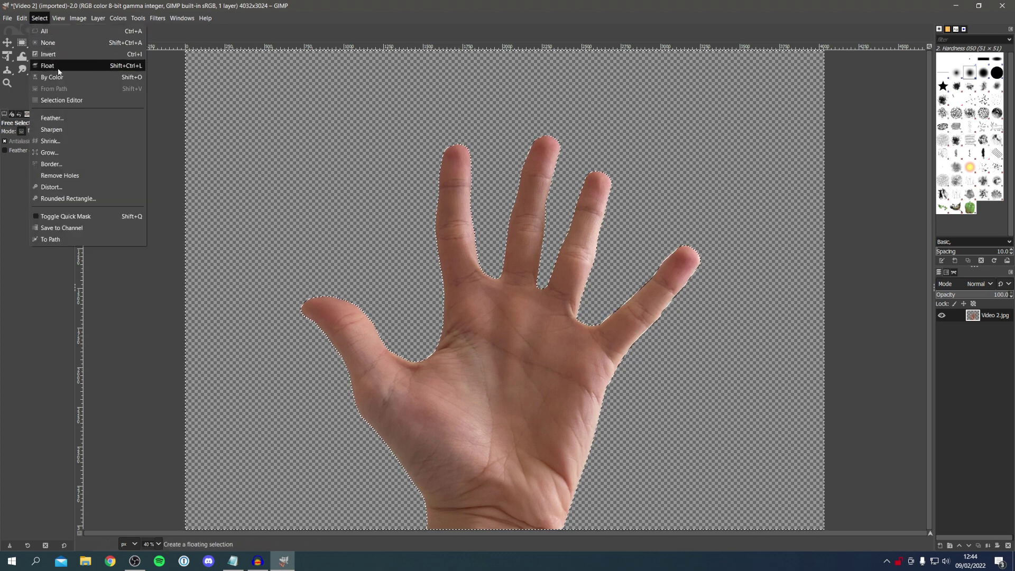
pyautogui.click(56, 42)
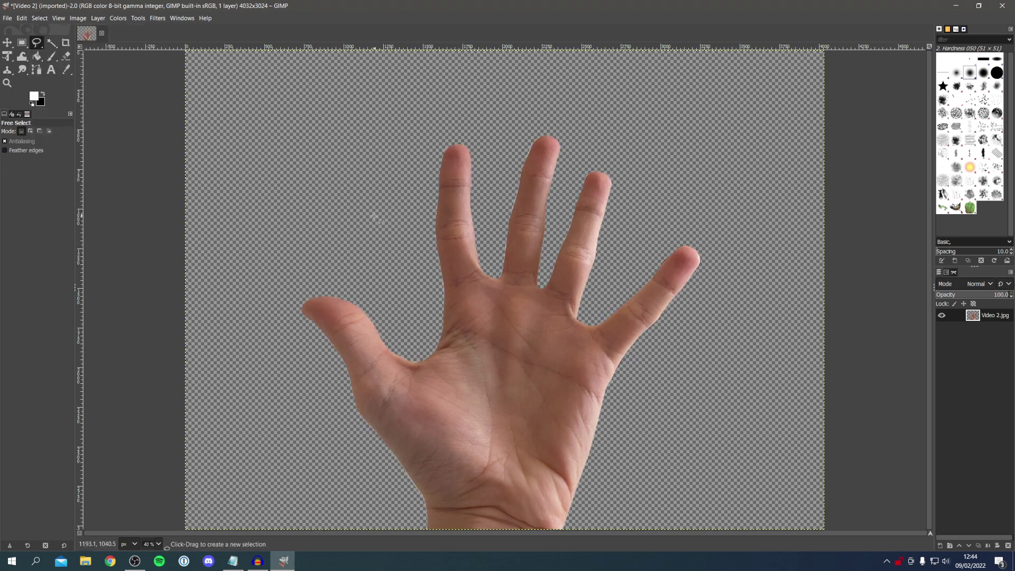
# - Open Export As for Video 2.jpg and scroll the file type list to PNG image
pyautogui.click(10, 19)
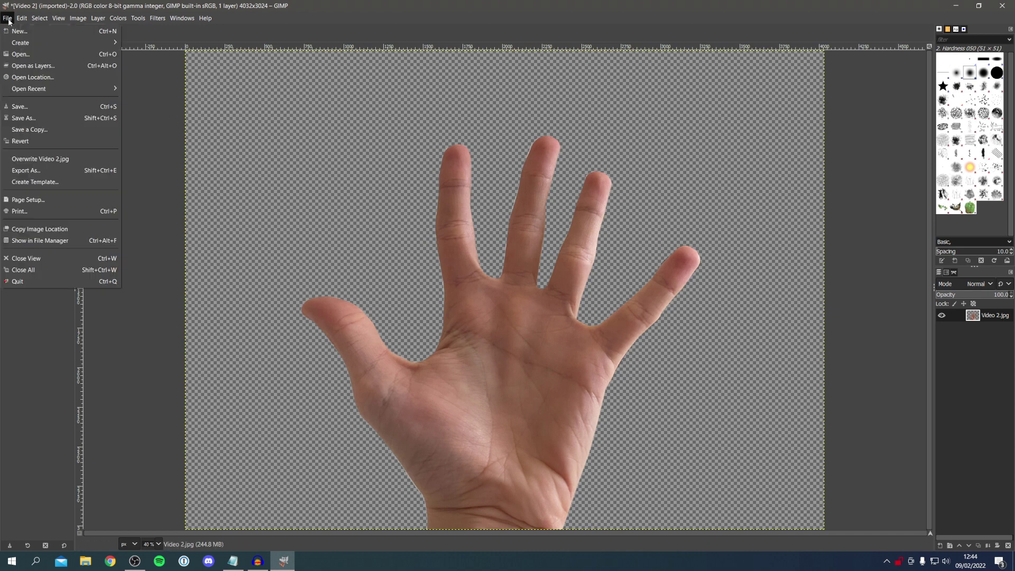
pyautogui.click(39, 166)
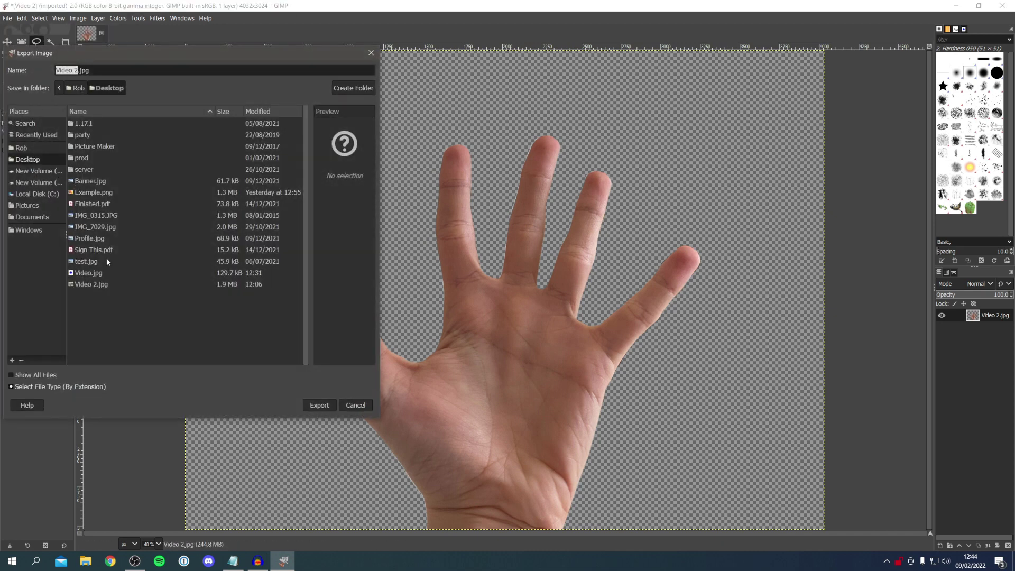
pyautogui.click(30, 388)
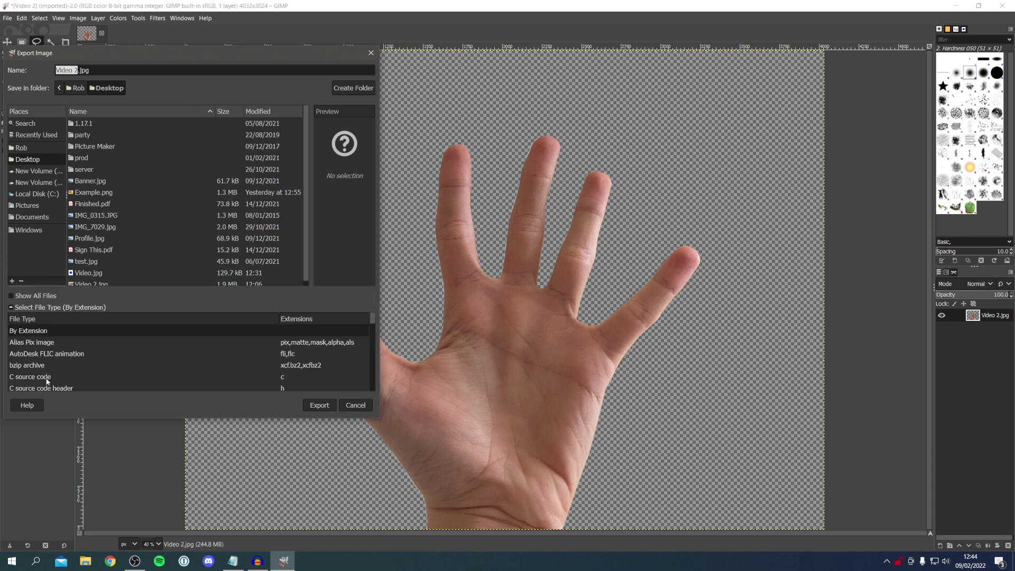
pyautogui.scroll(-5, 100, 356)
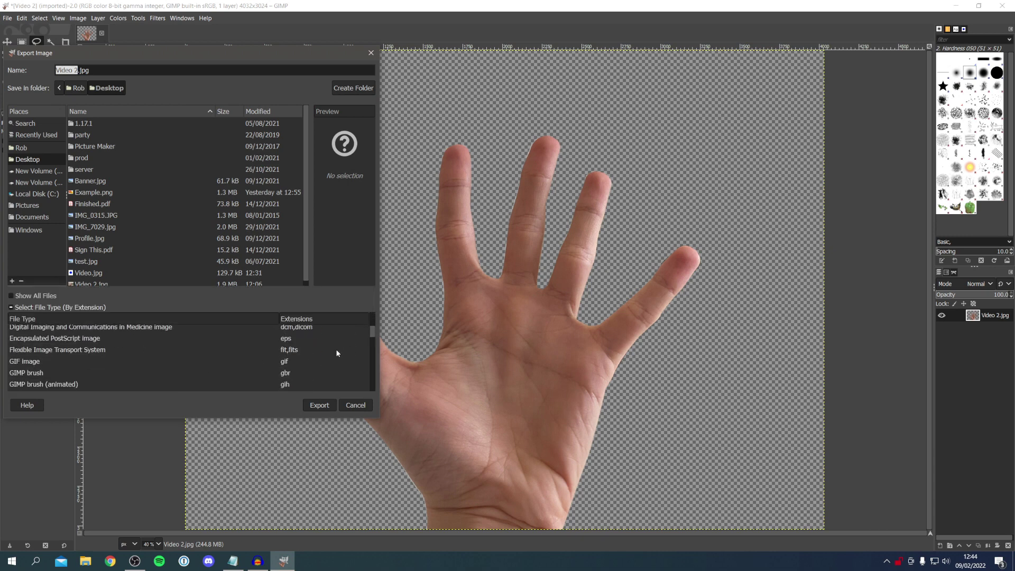
pyautogui.scroll(-5, 313, 354)
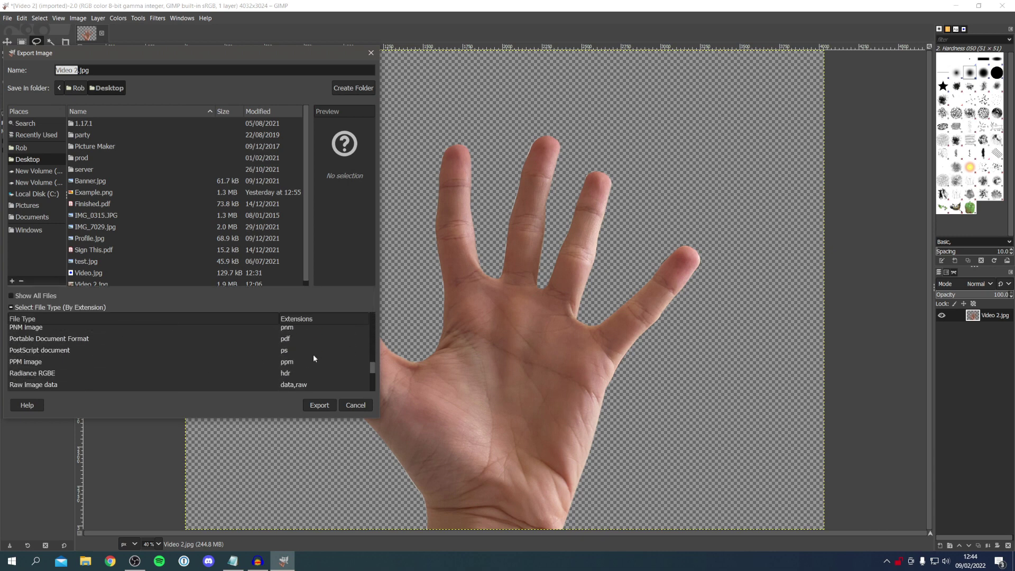
pyautogui.scroll(1, 311, 353)
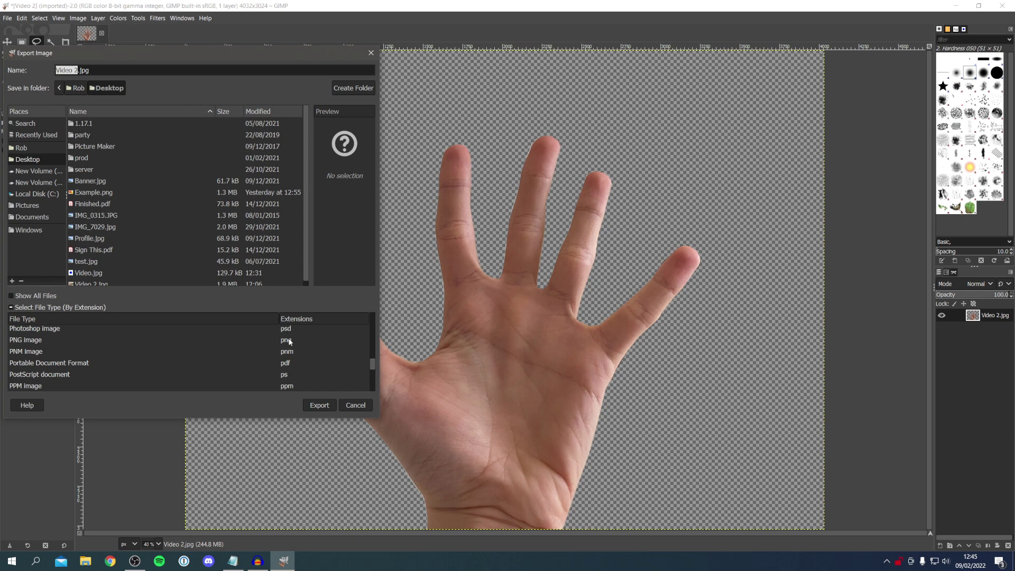